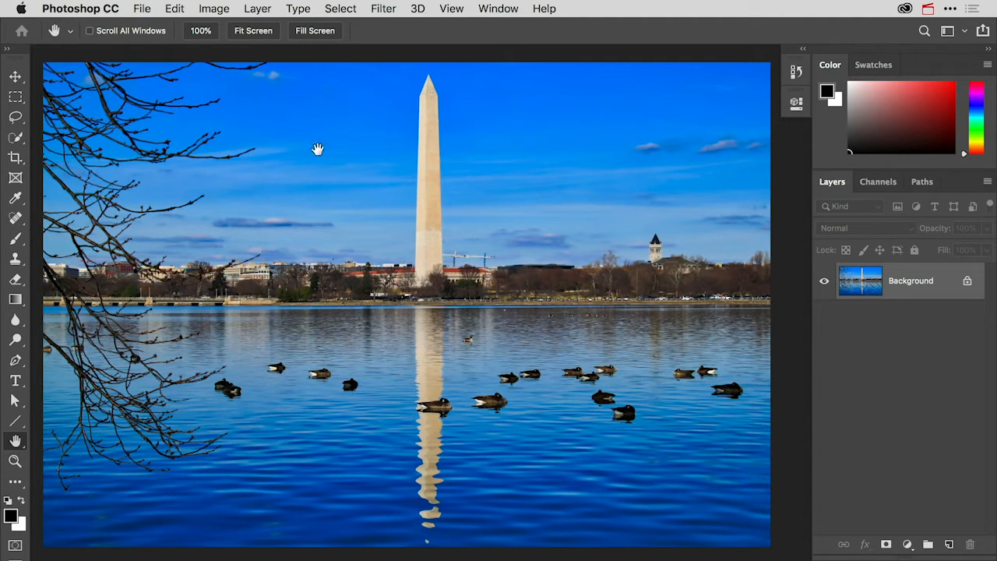
# Duplicate the Background onto a new layer using Layer Via Copy
pyautogui.click(261, 12)
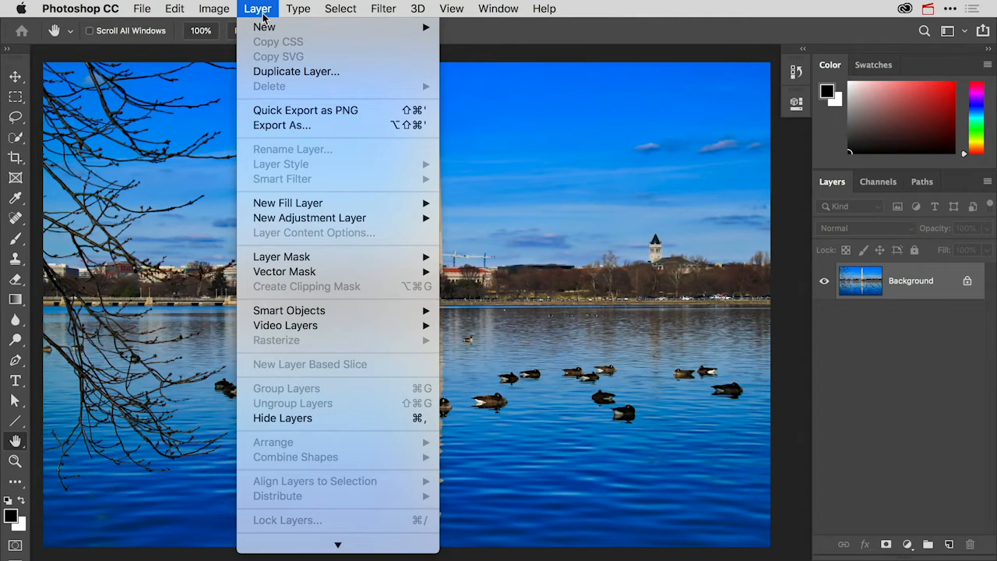
pyautogui.moveTo(264, 28)
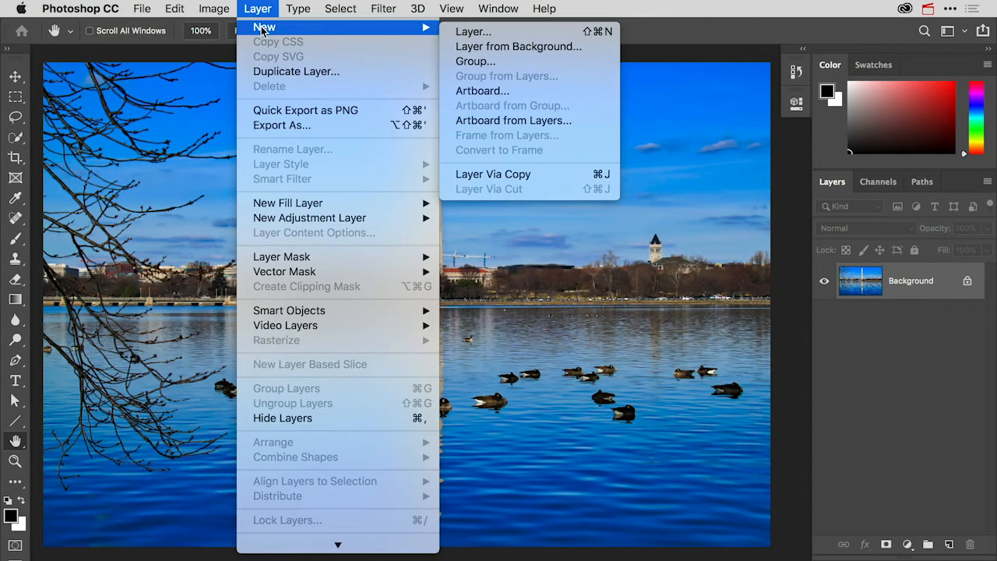
pyautogui.click(543, 182)
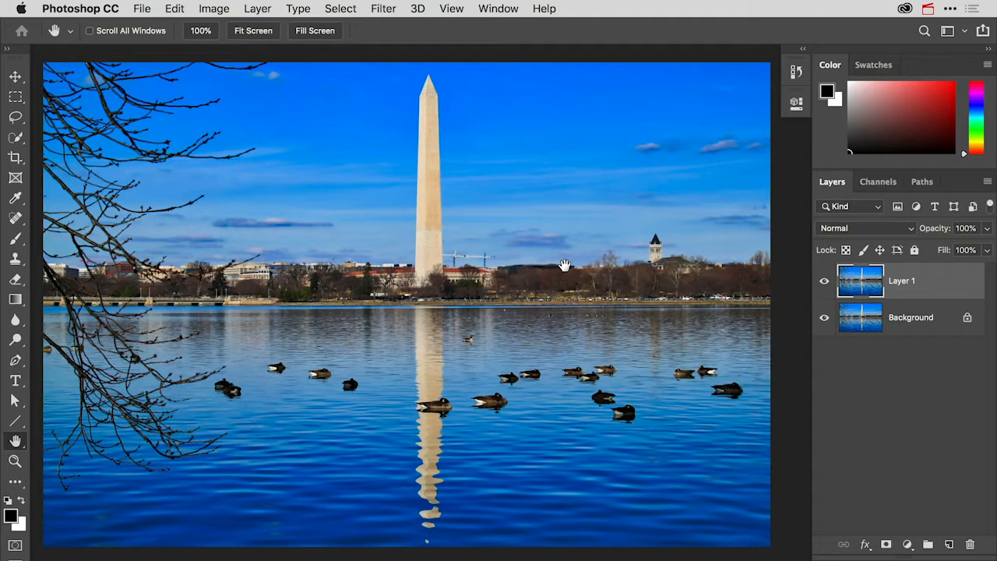
# Choose the Spot Healing Brush tool and, after trying Proximity Match, set its type to Content-Aware
pyautogui.doubleClick(16, 462)
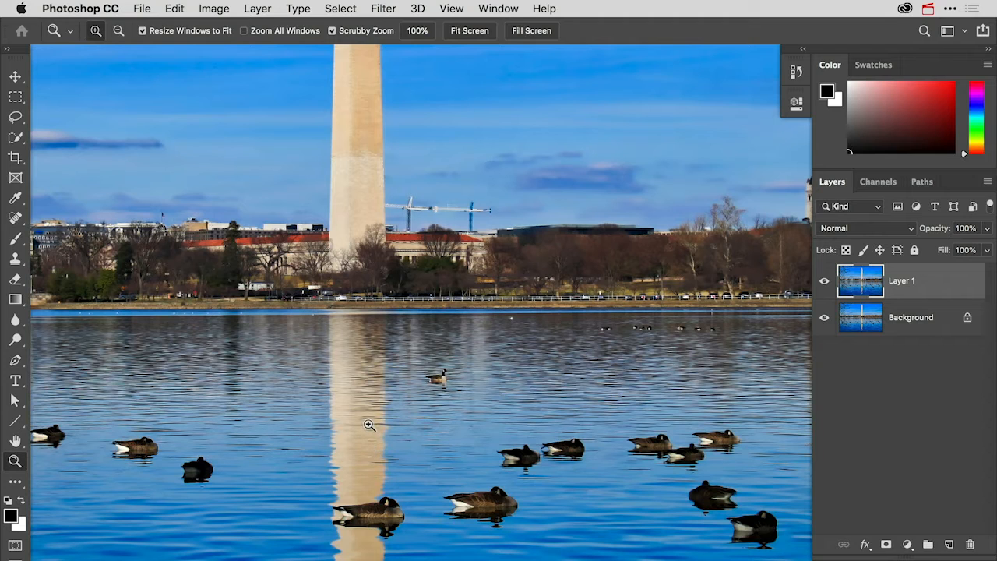
pyautogui.moveTo(375, 410); pyautogui.dragTo(386, 195)
pyautogui.moveTo(414, 342); pyautogui.dragTo(423, 294)
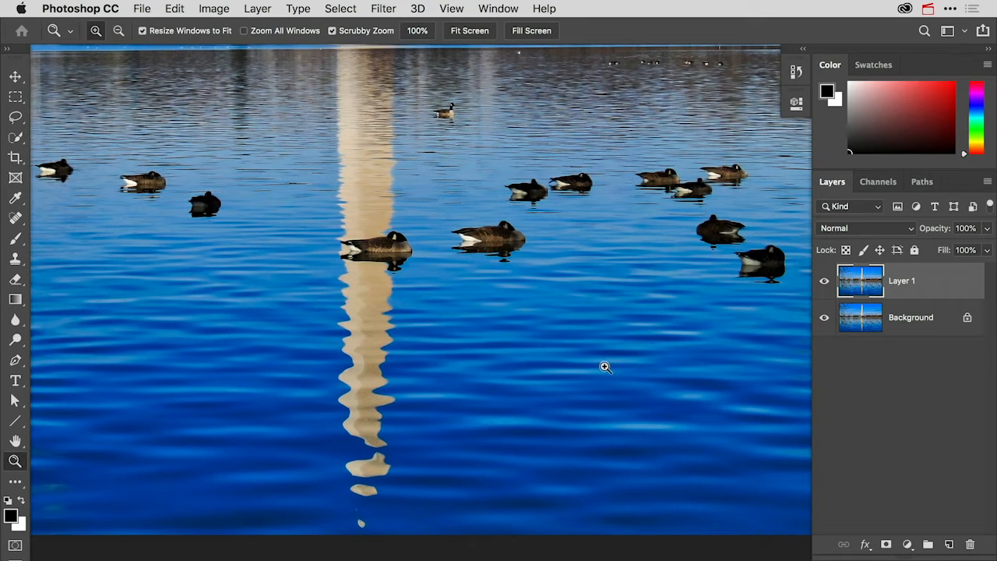
pyautogui.click(16, 220)
pyautogui.rightClick(16, 219)
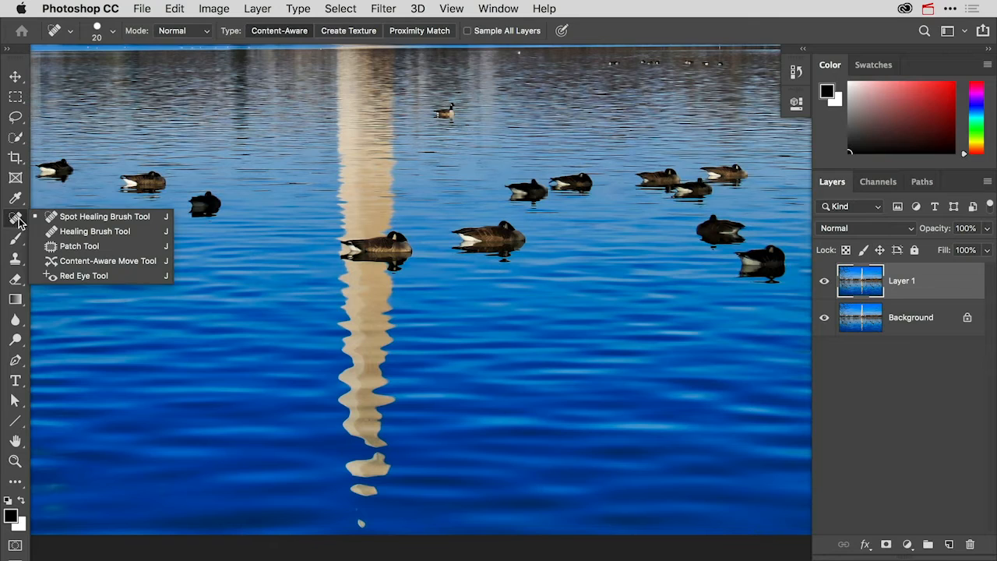
pyautogui.click(65, 217)
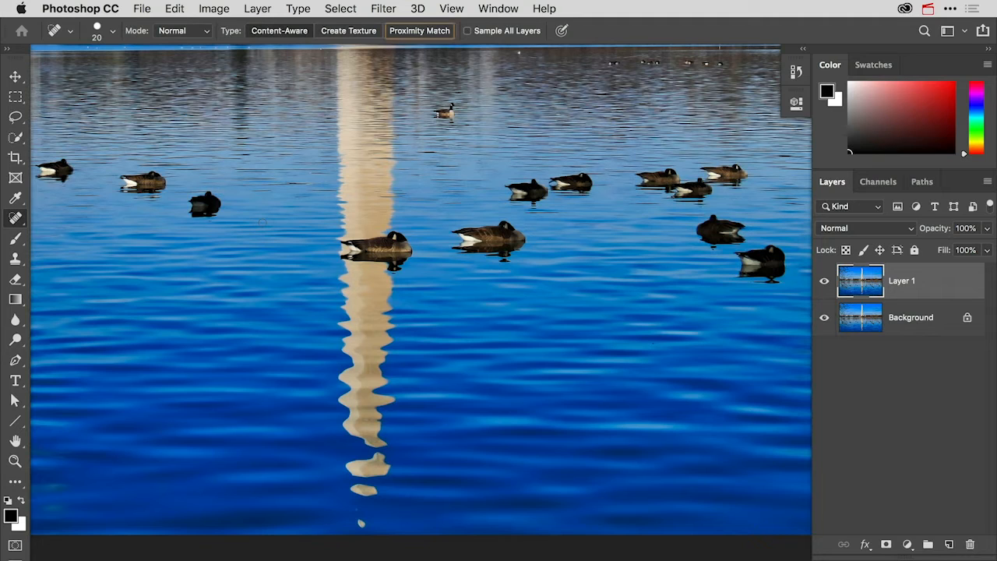
pyautogui.click(428, 35)
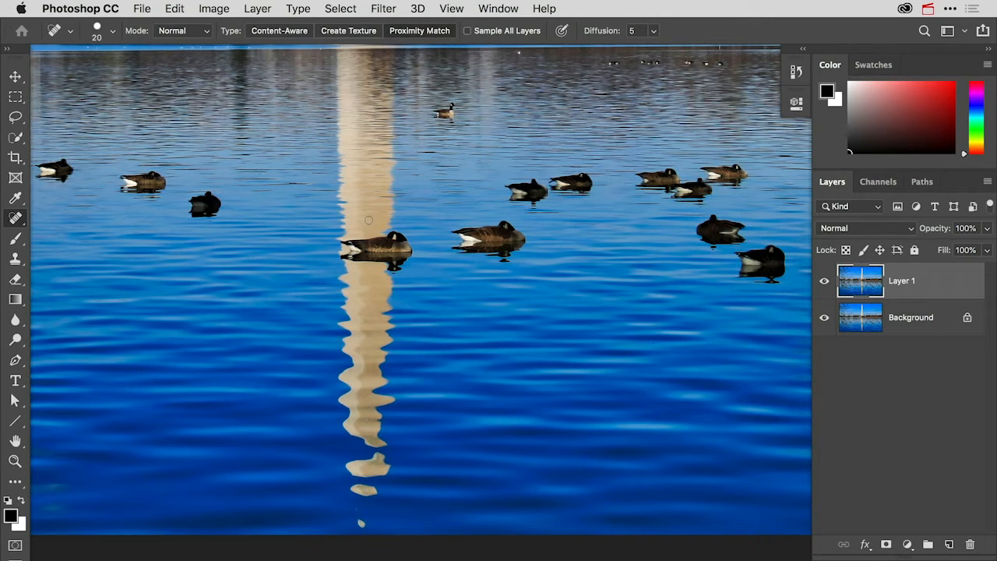
pyautogui.click(298, 34)
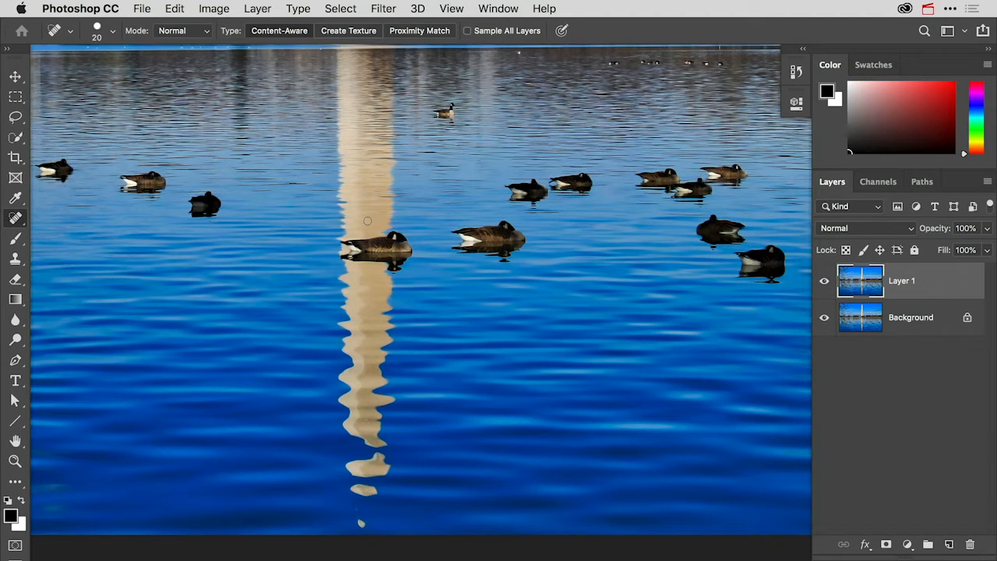
# Remove the goose crossing the monument's reflection with a size 45 healing brush, and touch up the reflection's right edge
pyautogui.press(']')
pyautogui.press(']')
pyautogui.press(']')
pyautogui.press(']')
pyautogui.press(']')
pyautogui.press(']')
pyautogui.press(']')
pyautogui.press(']')
pyautogui.press(']')
pyautogui.press(']')
pyautogui.press('[')
pyautogui.press('[')
pyautogui.press('[')
pyautogui.press('[')
pyautogui.press('[')
pyautogui.moveTo(411, 248)
pyautogui.mouseDown()
pyautogui.moveTo(394, 234)
pyautogui.moveTo(350, 244)
pyautogui.moveTo(341, 258)
pyautogui.moveTo(401, 270)
pyautogui.moveTo(408, 259)
pyautogui.moveTo(368, 249)
pyautogui.moveTo(394, 247)
pyautogui.moveTo(357, 250)
pyautogui.moveTo(391, 250)
pyautogui.mouseUp()
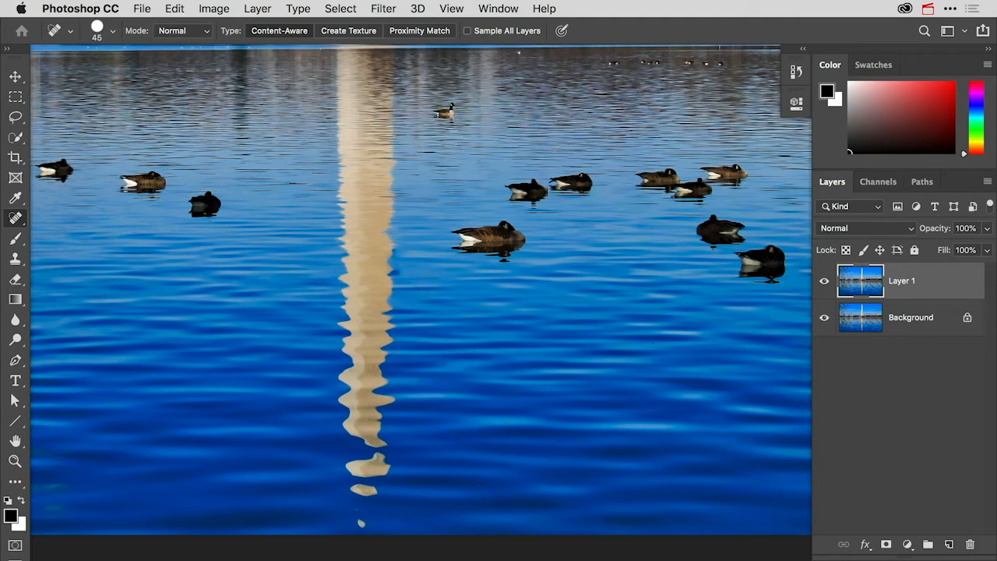
pyautogui.moveTo(397, 277)
pyautogui.mouseDown()
pyautogui.moveTo(384, 274)
pyautogui.moveTo(389, 241)
pyautogui.mouseUp()
pyautogui.moveTo(396, 275); pyautogui.dragTo(385, 274)
# Switch the Spot Healing Brush to Proximity Match and paint out the crane arms in the sky beside the monument
pyautogui.moveTo(488, 98); pyautogui.dragTo(384, 356)
pyautogui.moveTo(407, 239); pyautogui.dragTo(482, 344)
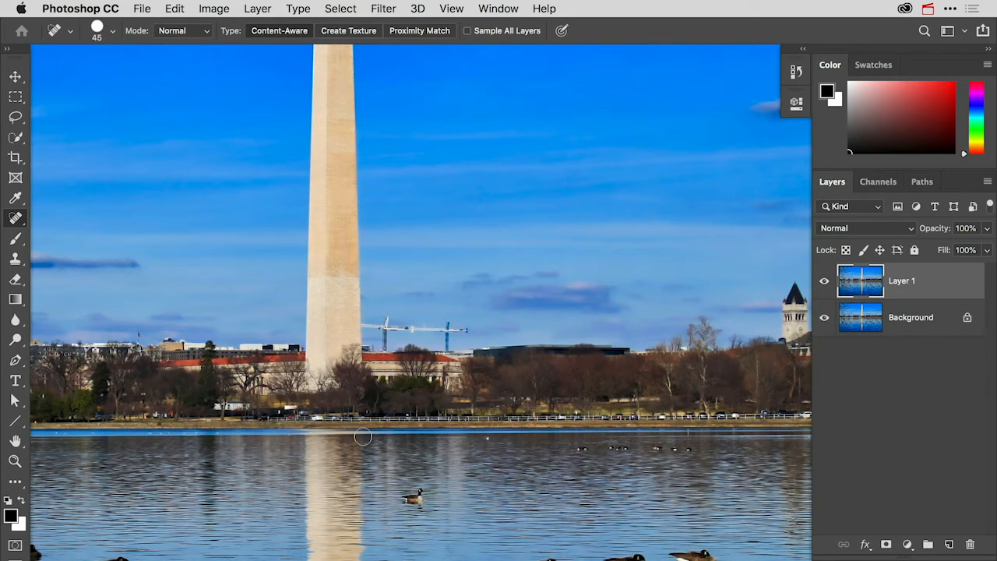
pyautogui.press('super+equal')
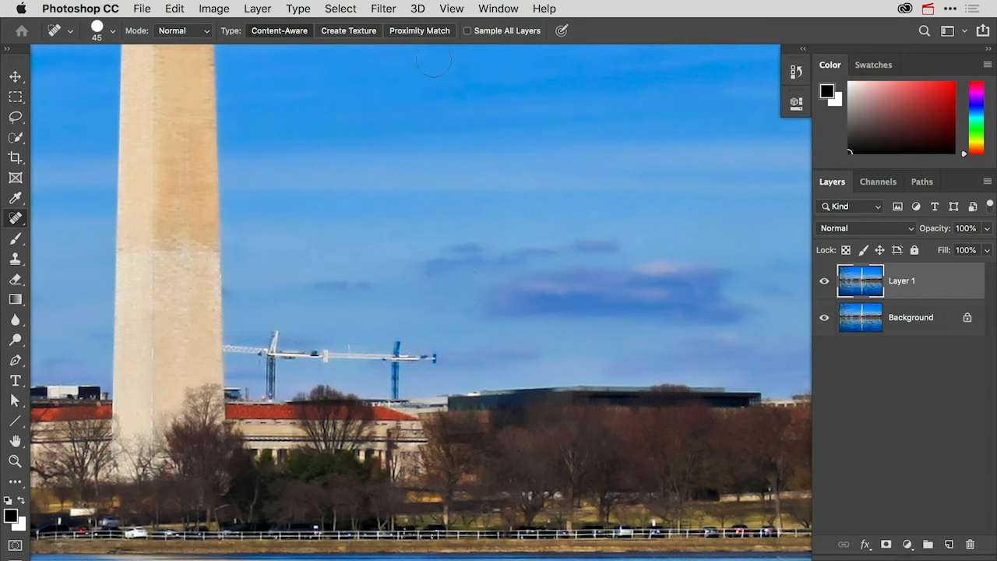
pyautogui.click(429, 31)
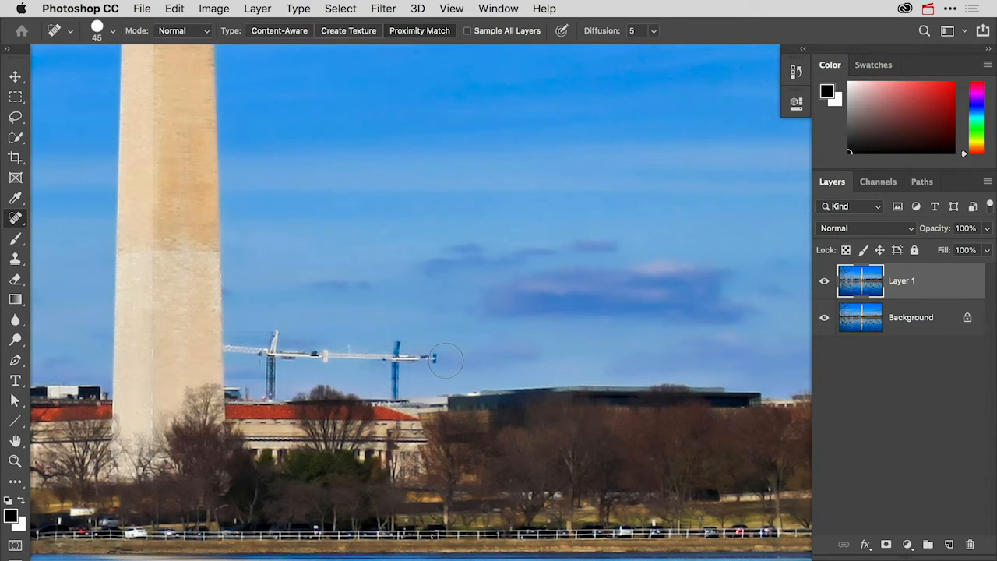
pyautogui.moveTo(451, 358)
pyautogui.mouseDown()
pyautogui.moveTo(403, 341)
pyautogui.moveTo(396, 359)
pyautogui.moveTo(292, 356)
pyautogui.moveTo(277, 334)
pyautogui.moveTo(249, 344)
pyautogui.moveTo(273, 349)
pyautogui.moveTo(268, 364)
pyautogui.moveTo(417, 363)
pyautogui.moveTo(389, 336)
pyautogui.mouseUp()
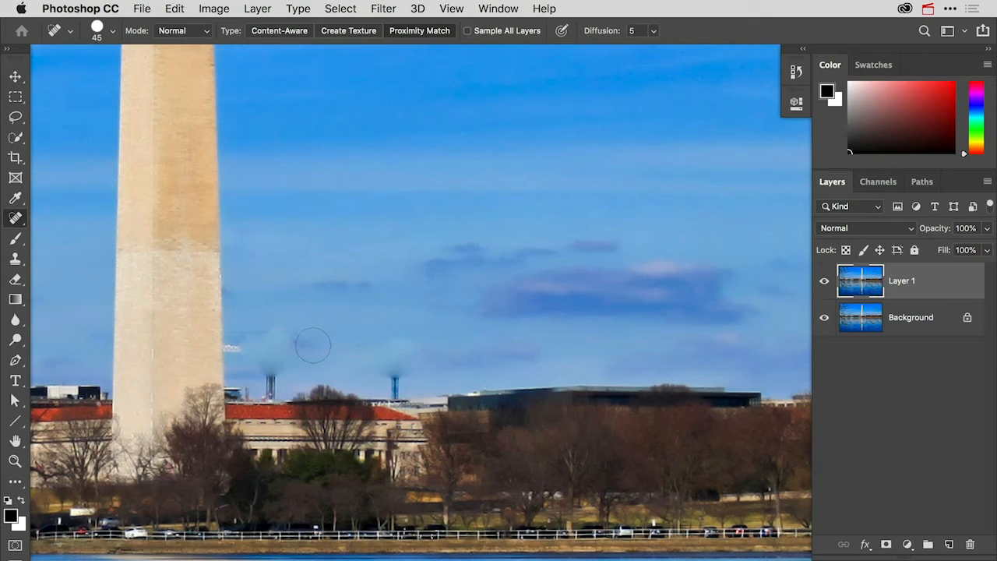
pyautogui.moveTo(308, 344)
pyautogui.mouseDown()
pyautogui.moveTo(257, 334)
pyautogui.moveTo(265, 349)
pyautogui.moveTo(226, 350)
pyautogui.mouseUp()
# Heal the crane remnant beside the monument and the mast tops with Content-Aware, reducing the brush to size 15 for the rooftop detail
pyautogui.click(289, 34)
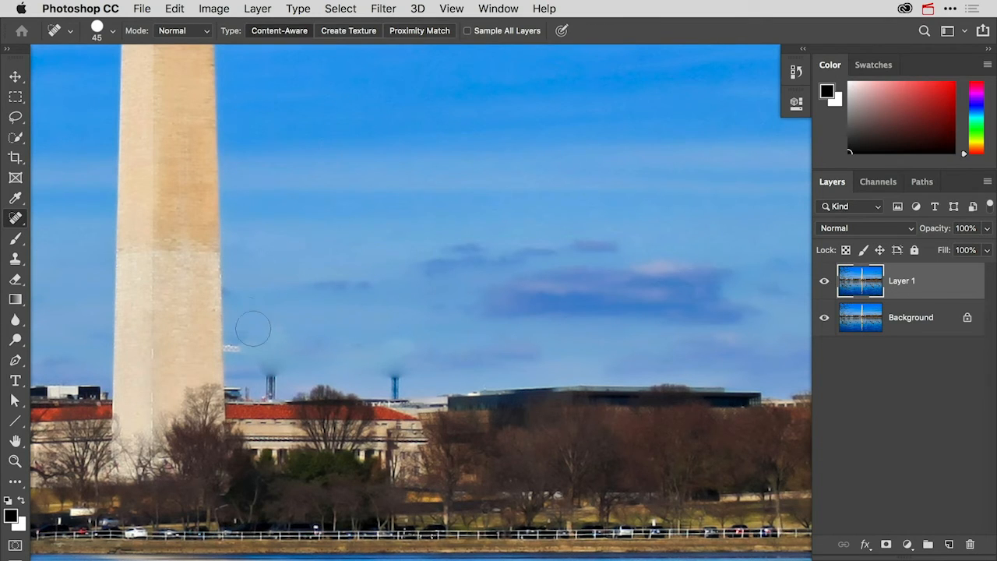
pyautogui.moveTo(246, 350)
pyautogui.mouseDown()
pyautogui.moveTo(299, 366)
pyautogui.moveTo(275, 381)
pyautogui.mouseUp()
pyautogui.press('[')
pyautogui.press('[')
pyautogui.press('[')
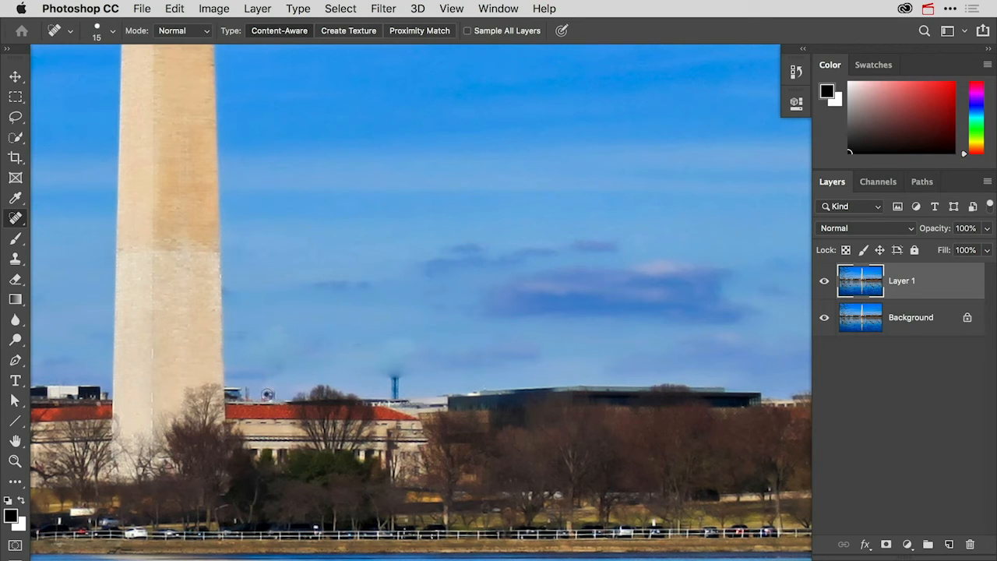
pyautogui.moveTo(269, 394); pyautogui.dragTo(270, 395)
pyautogui.click(269, 394)
pyautogui.moveTo(390, 375)
pyautogui.mouseDown()
pyautogui.moveTo(399, 382)
pyautogui.moveTo(388, 366)
pyautogui.moveTo(411, 376)
pyautogui.mouseUp()
# Draw a lasso selection around the remaining crane mast stub, keeping its lower edge along the roofline
pyautogui.click(19, 119)
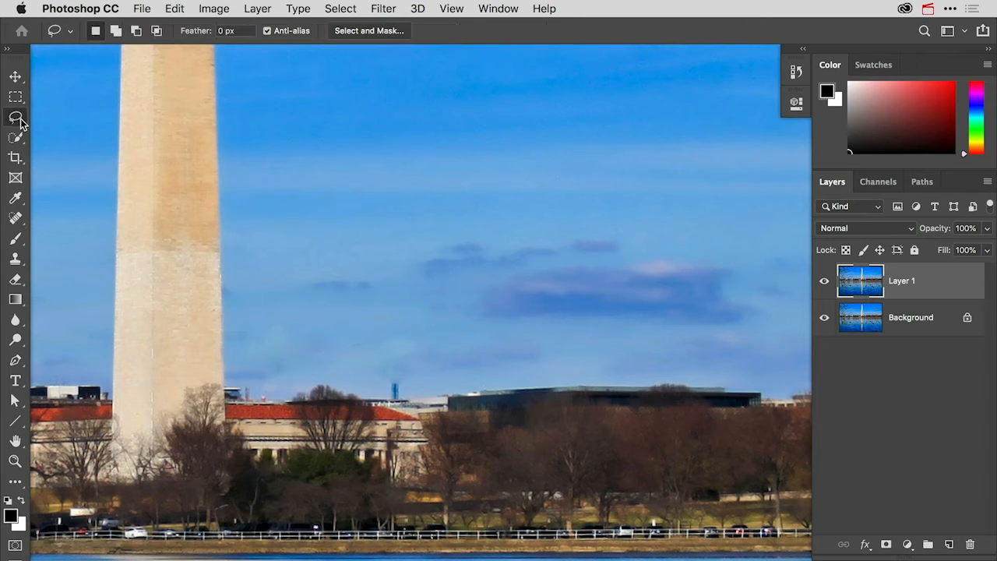
pyautogui.click(58, 116)
pyautogui.press('super+plus')
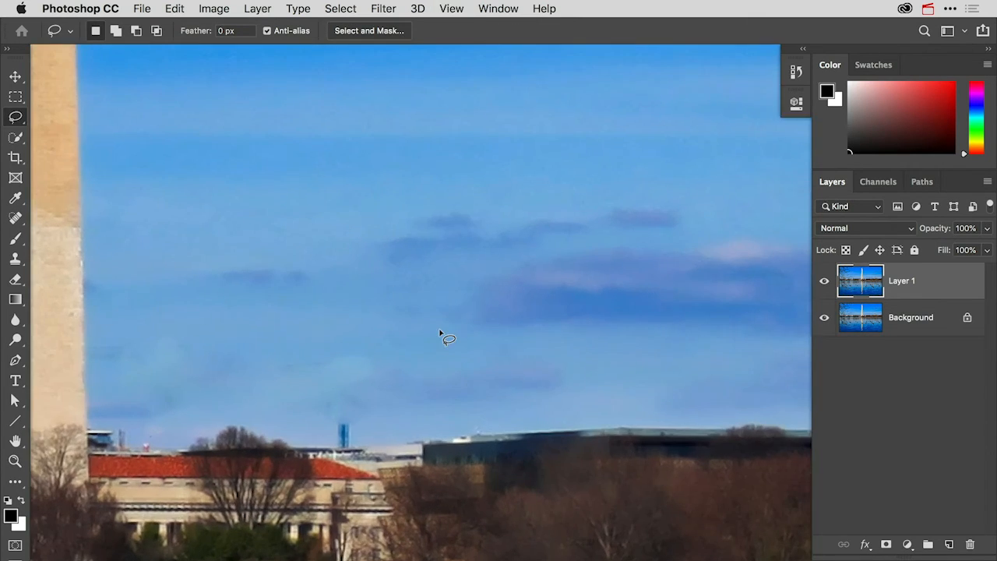
pyautogui.moveTo(428, 382); pyautogui.dragTo(439, 233)
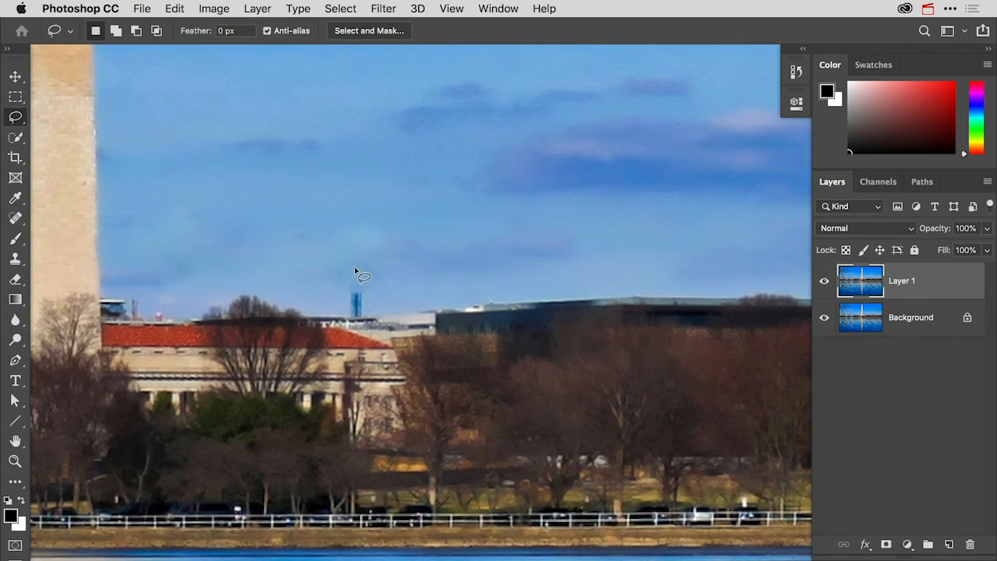
pyautogui.moveTo(354, 268)
pyautogui.mouseDown()
pyautogui.moveTo(338, 305)
pyautogui.moveTo(349, 318)
pyautogui.moveTo(373, 318)
pyautogui.moveTo(393, 301)
pyautogui.moveTo(366, 261)
pyautogui.moveTo(354, 268)
pyautogui.mouseUp()
# Heal away the mast stub inside the selection with the Spot Healing Brush and deselect
pyautogui.press('j')
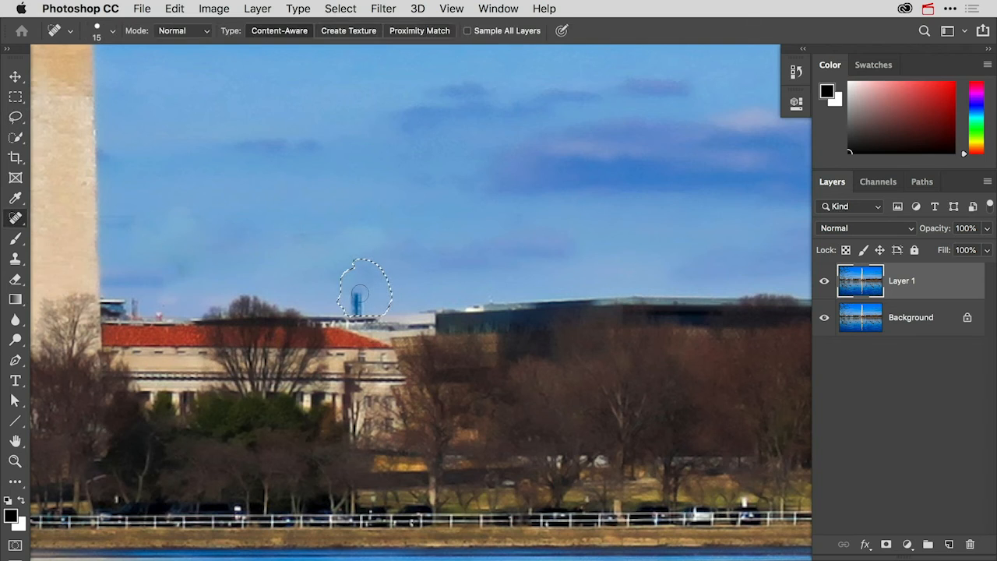
pyautogui.moveTo(355, 300)
pyautogui.mouseDown()
pyautogui.moveTo(352, 286)
pyautogui.moveTo(355, 309)
pyautogui.moveTo(364, 290)
pyautogui.mouseUp()
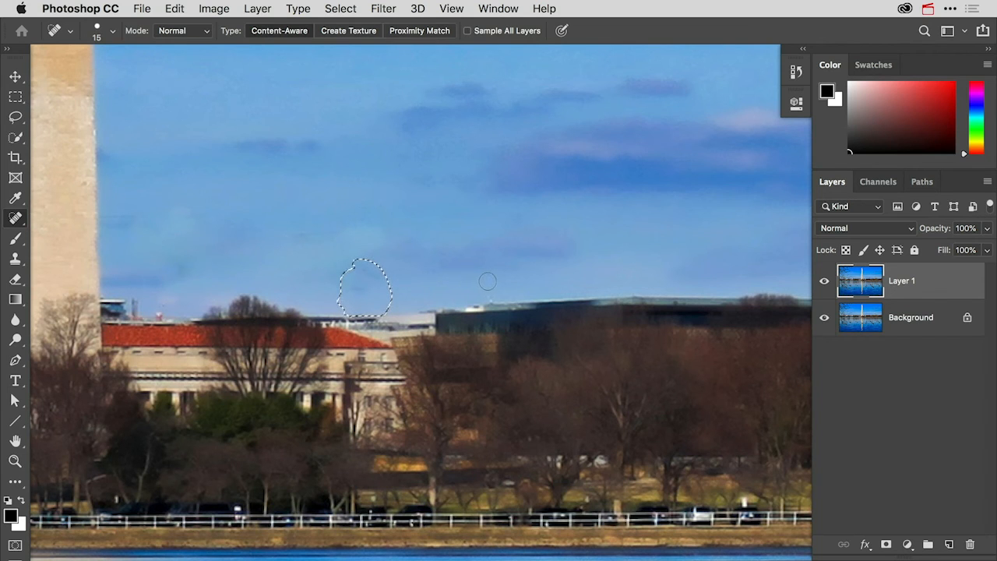
pyautogui.press('super+d')
# Fit the whole photo in view and compare before and after by repeatedly hiding and showing Layer 1
pyautogui.press('super+0')
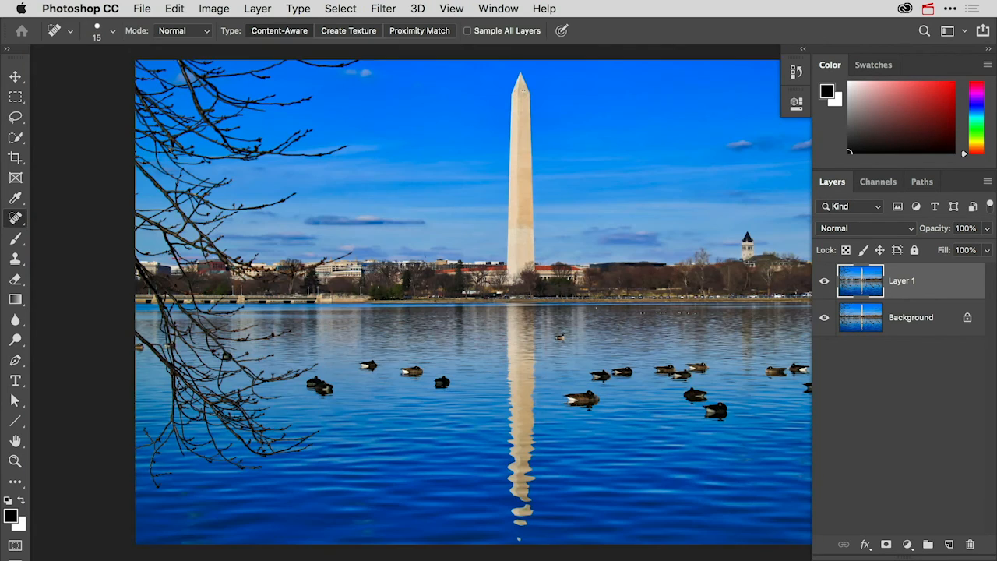
pyautogui.moveTo(569, 320); pyautogui.dragTo(479, 323)
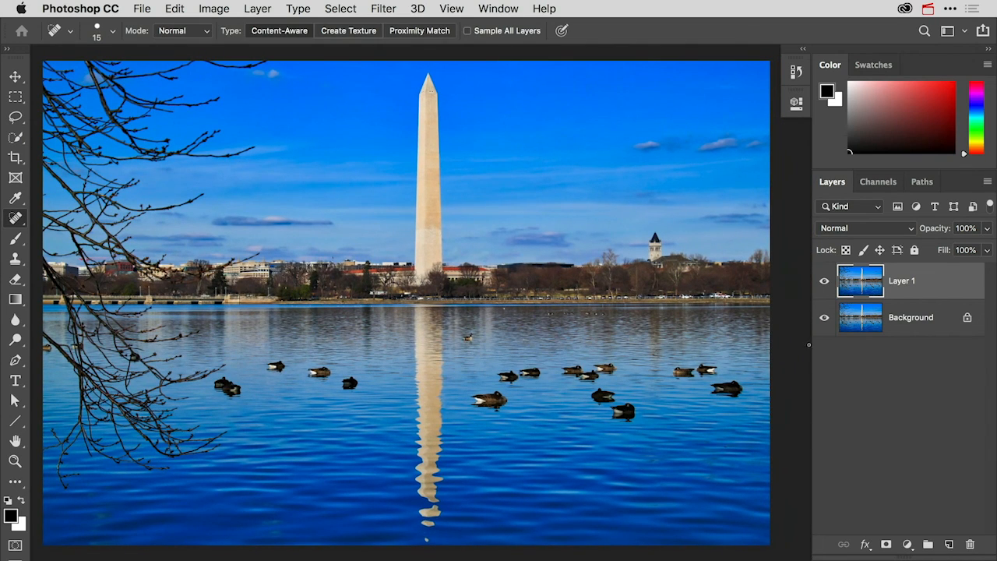
pyautogui.click(825, 282)
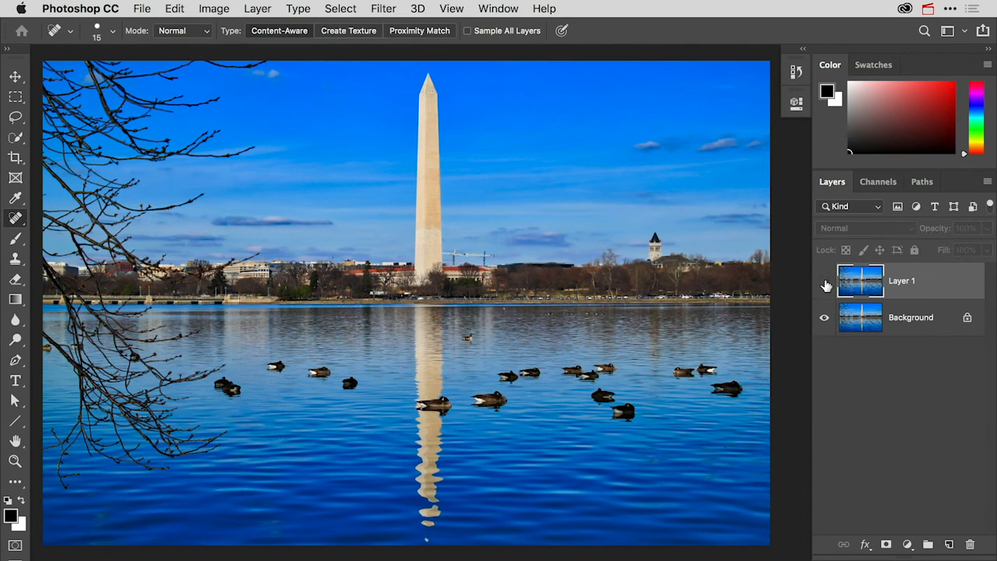
pyautogui.click(824, 282)
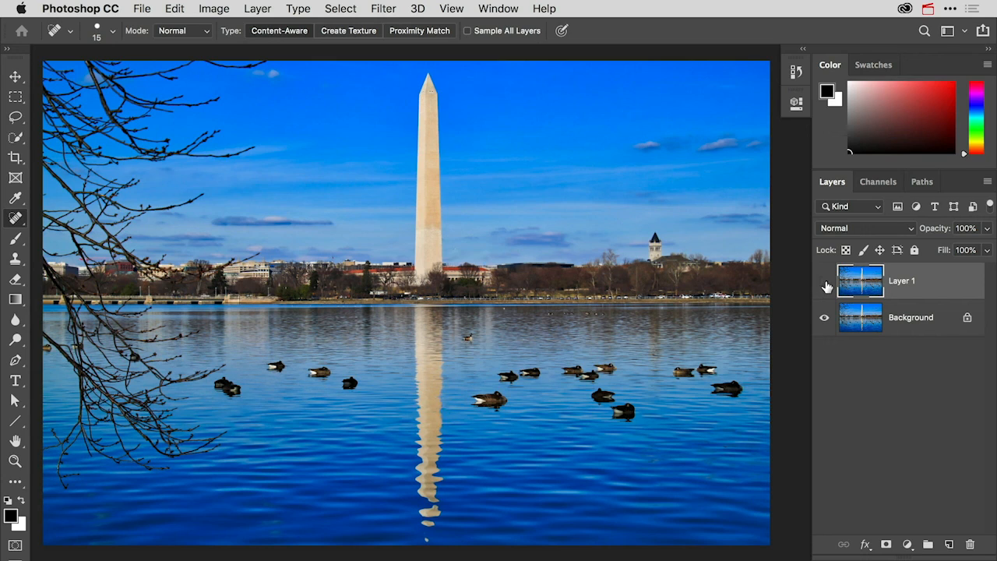
pyautogui.click(825, 282)
pyautogui.click(825, 282)
pyautogui.click(824, 282)
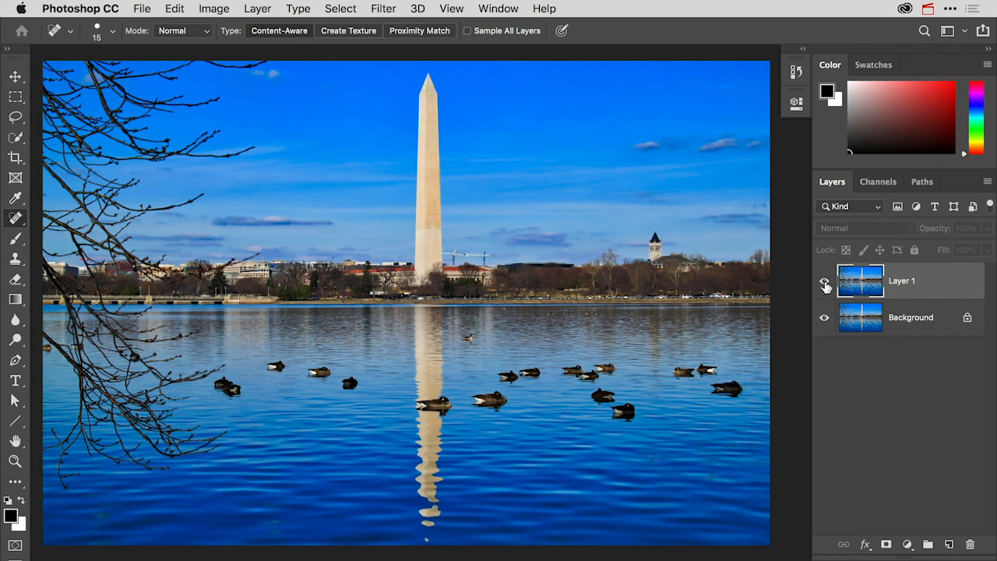
pyautogui.click(825, 281)
pyautogui.click(825, 284)
pyautogui.click(825, 285)
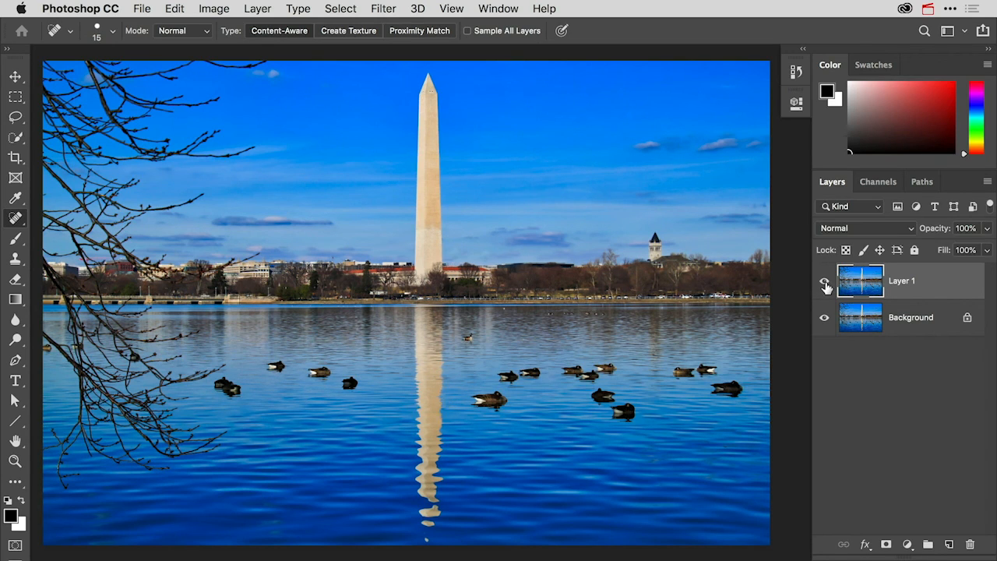
pyautogui.click(825, 285)
pyautogui.click(825, 285)
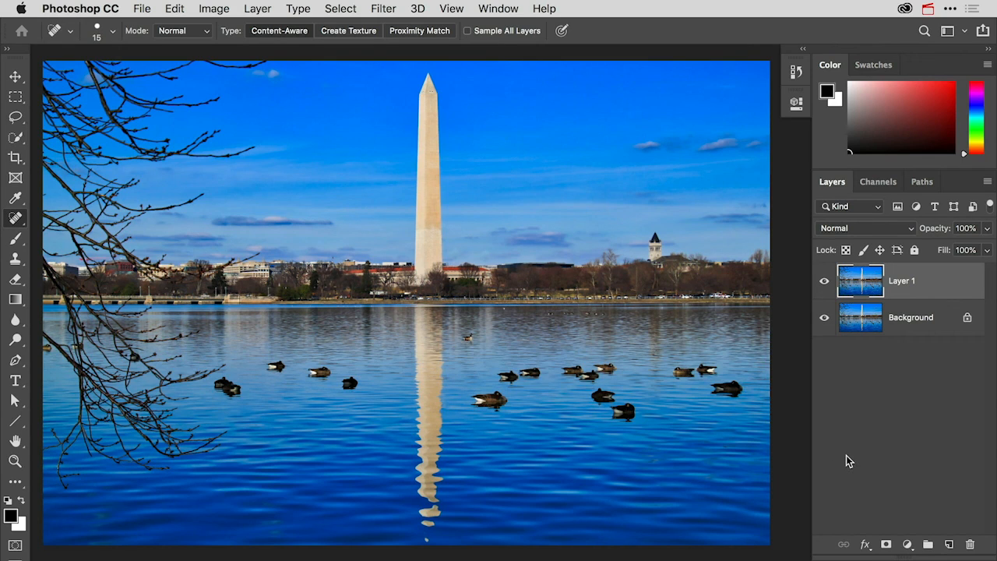